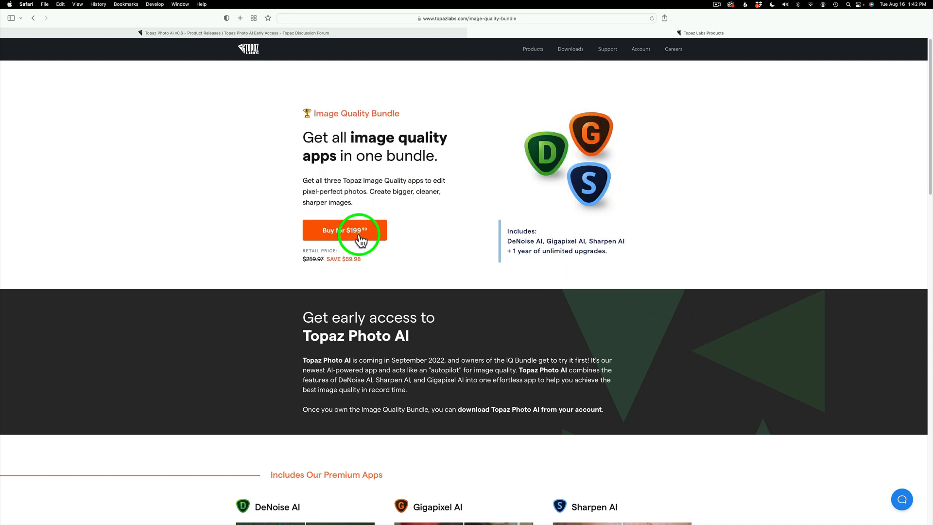
- Log in to the Topaz Labs account and open its list of owned products
{"action": "left_click", "coordinate": [648, 50]}
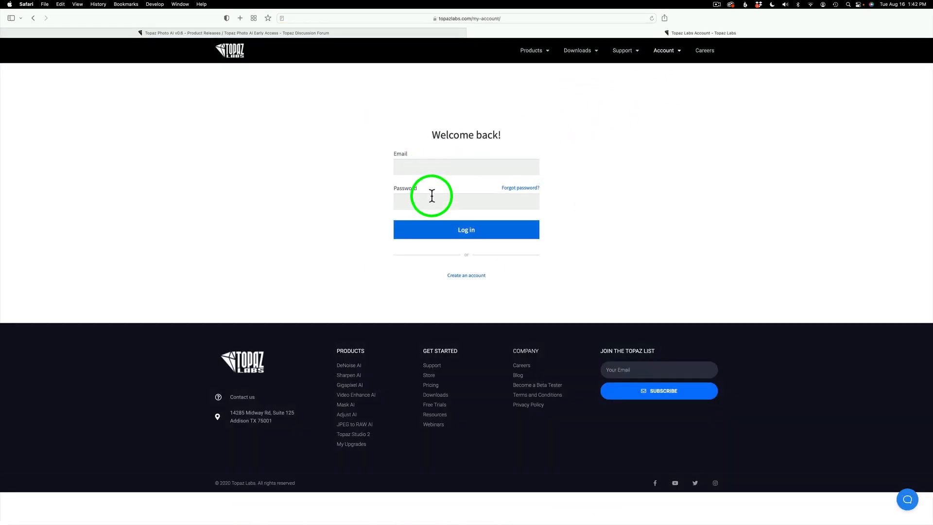
{"action": "left_click", "coordinate": [505, 237]}
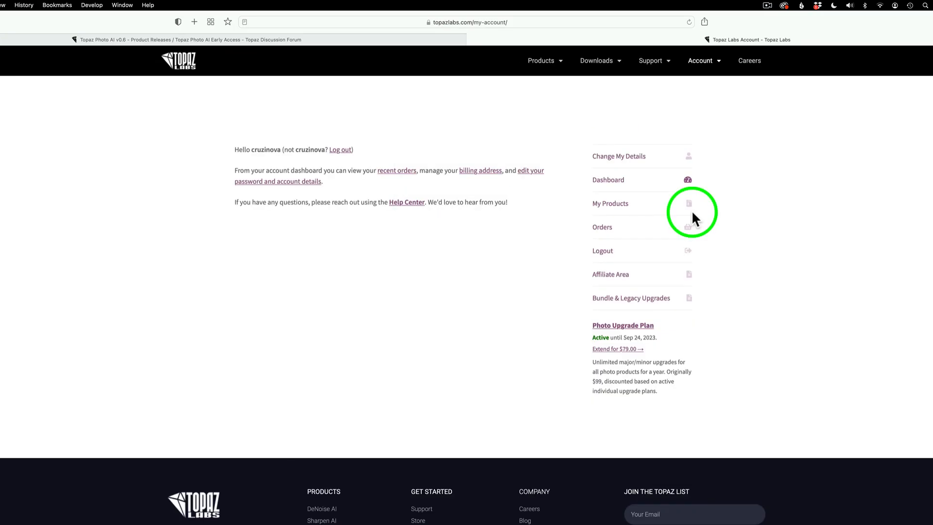
{"action": "left_click", "coordinate": [623, 205]}
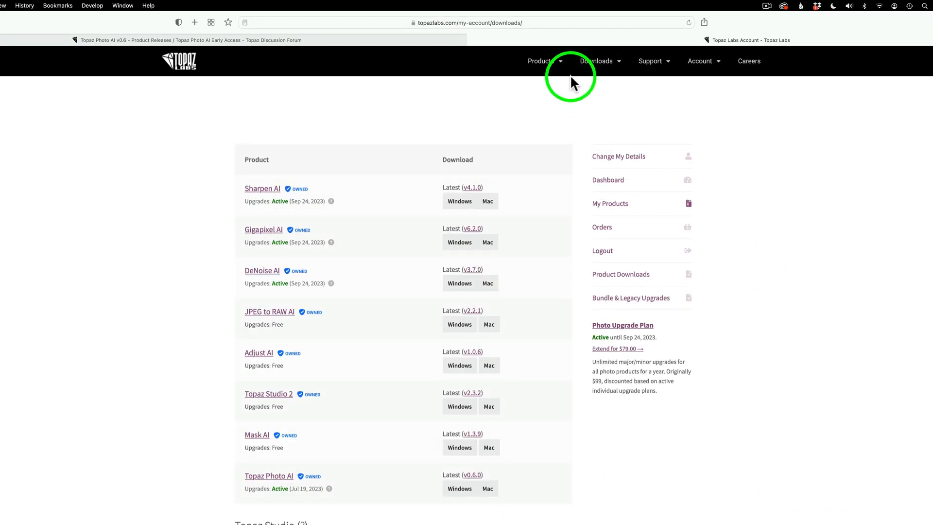
- Open the page listing all Topaz products and start buying the Image Quality bundle
{"action": "mouse_move", "coordinate": [557, 67]}
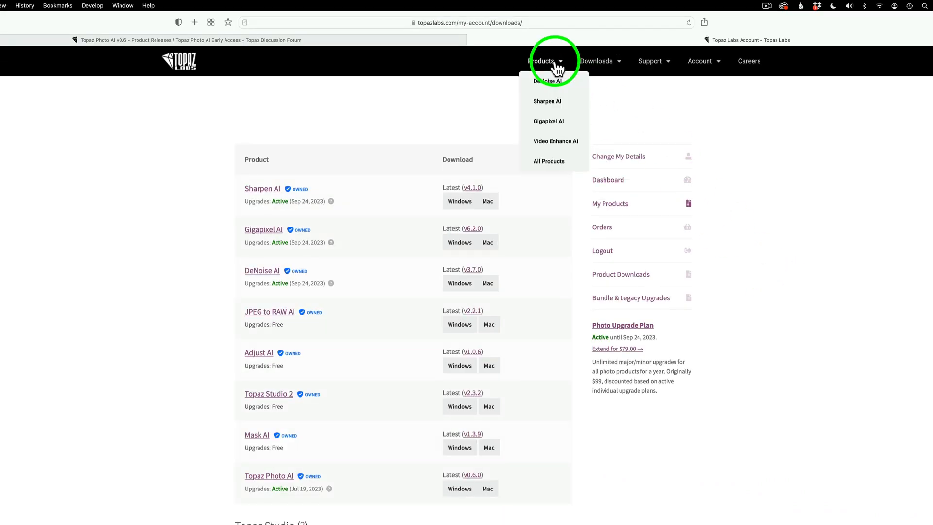
{"action": "left_click", "coordinate": [558, 161]}
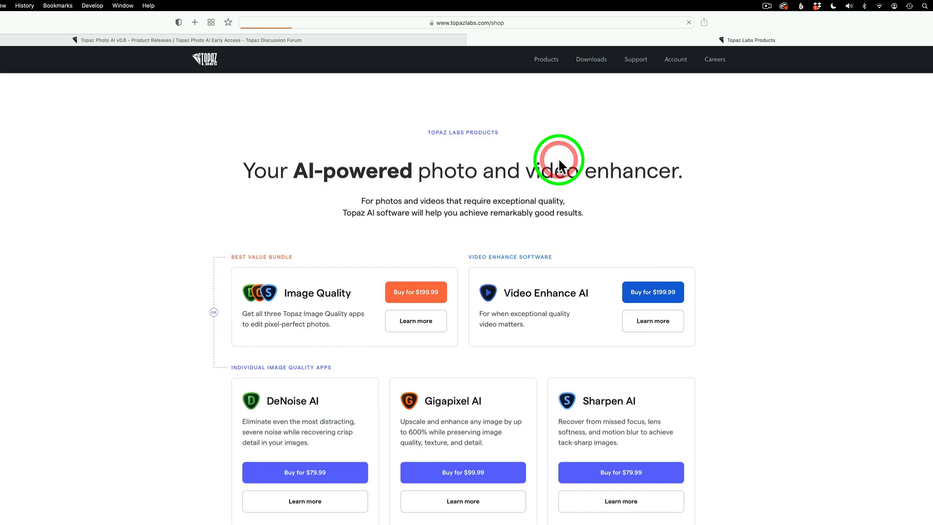
{"action": "left_click", "coordinate": [425, 302]}
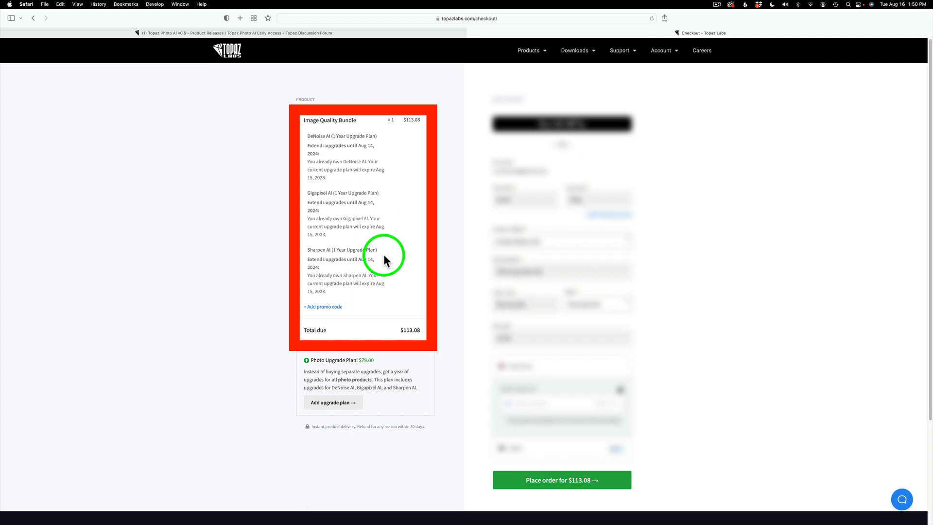
- Apply the promo code to the Image Quality Bundle order at checkout
{"action": "left_click", "coordinate": [325, 307]}
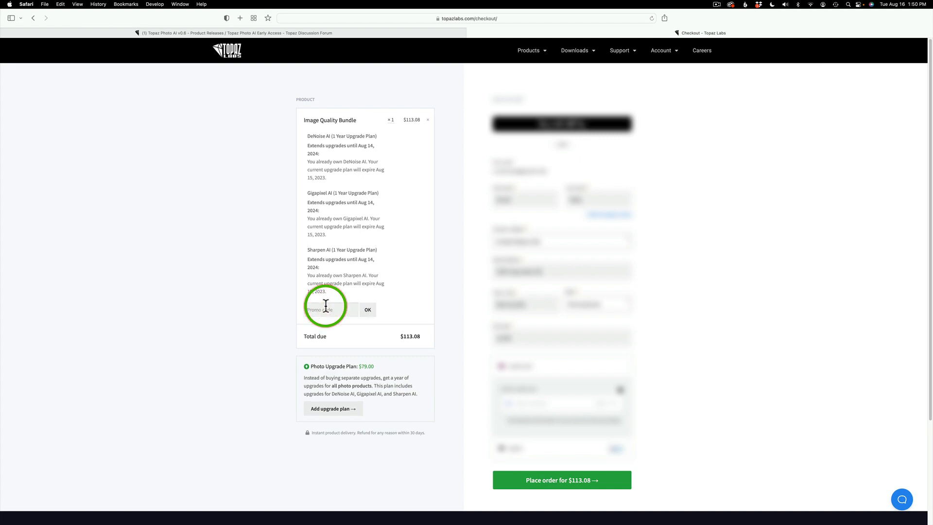
{"action": "type", "text": "dkelly"}
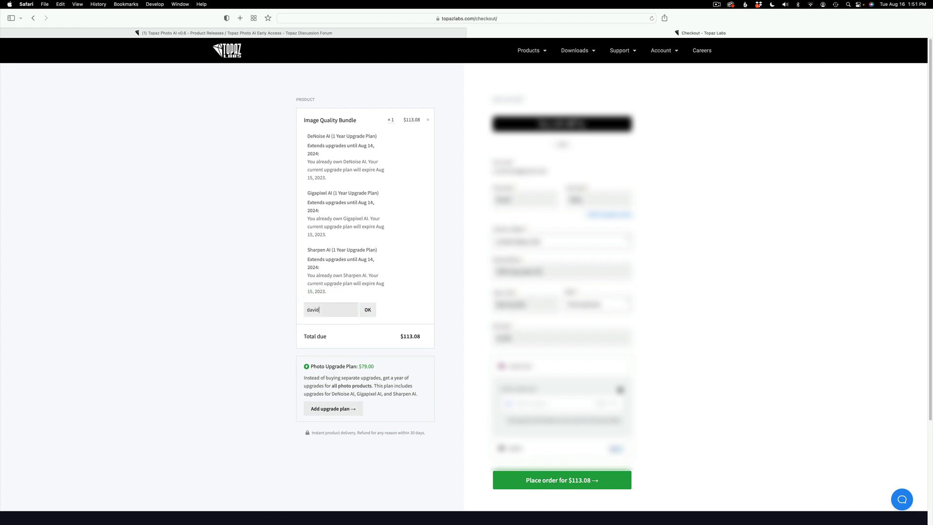
{"action": "key", "text": "Return"}
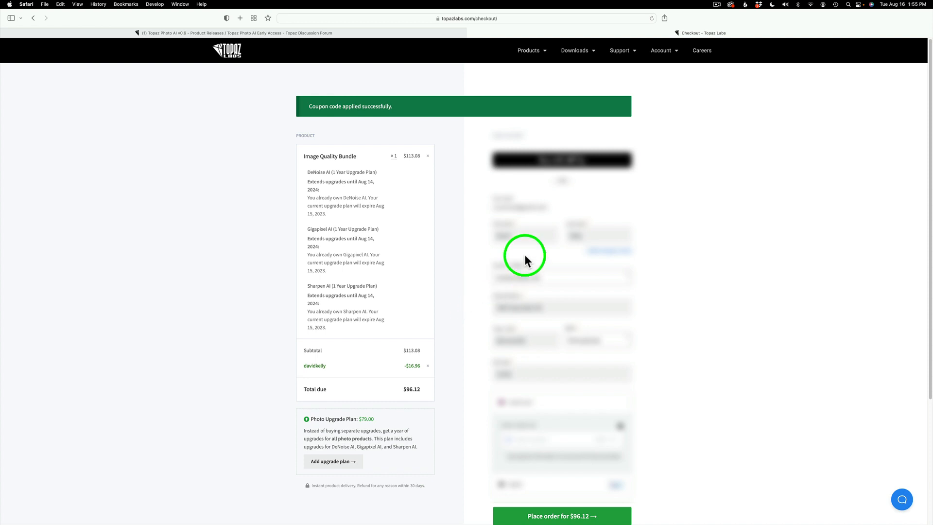
- Review the owned products and downloads in the account, and switch to the Topaz Photo AI v0.6 release forum page
{"action": "left_click", "coordinate": [660, 55]}
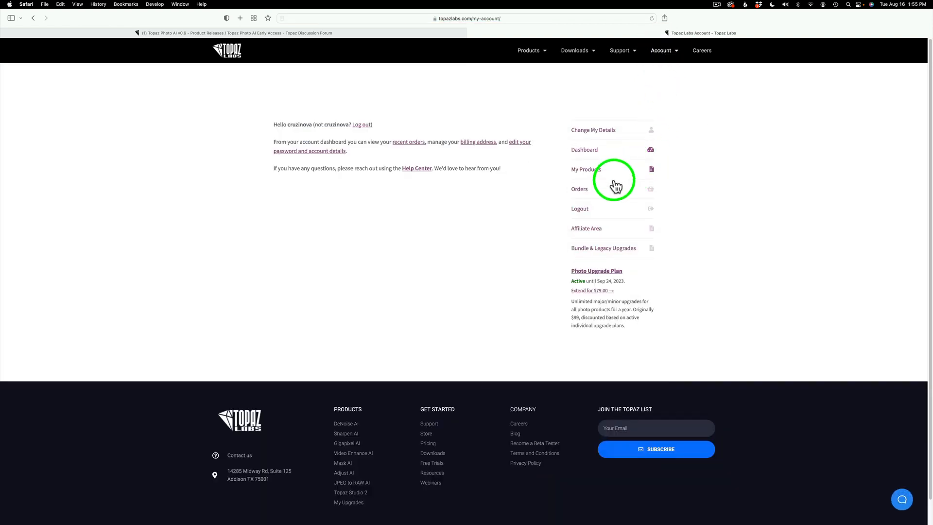
{"action": "left_click", "coordinate": [598, 168]}
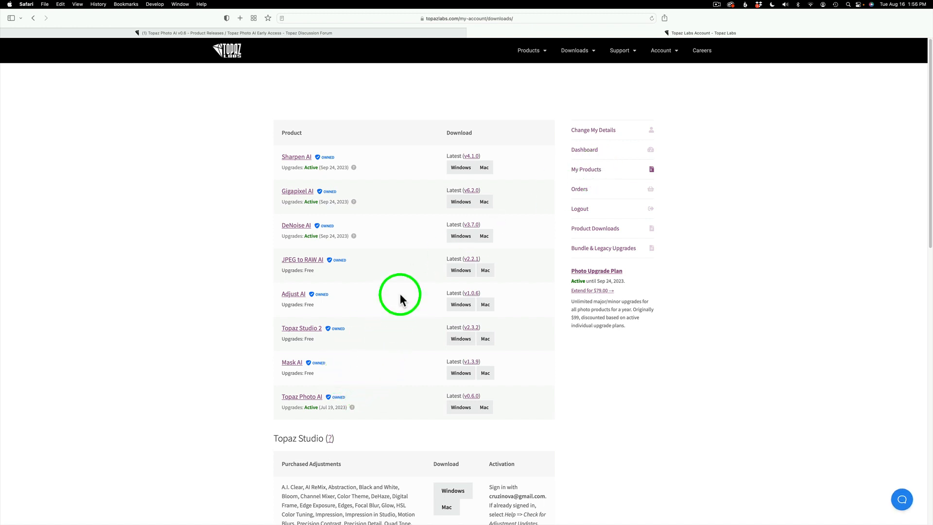
{"action": "left_click", "coordinate": [178, 33]}
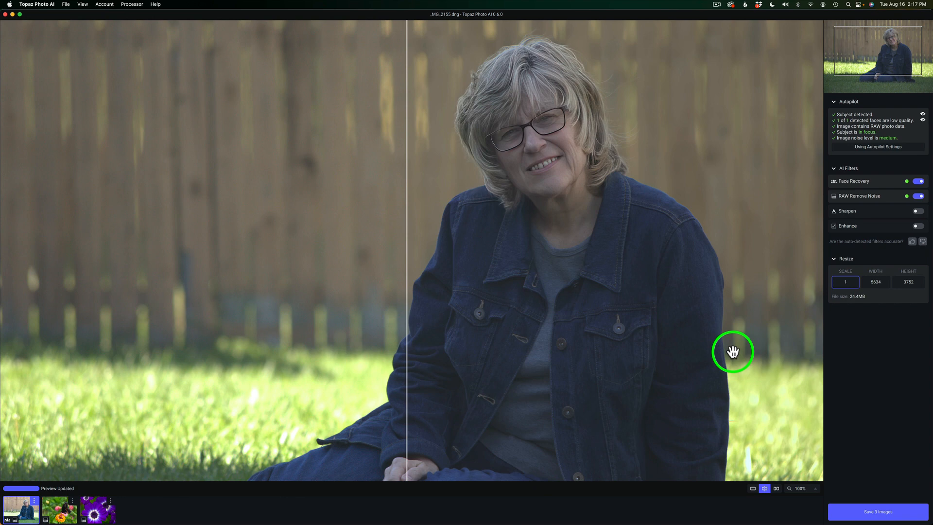
{"action": "left_click", "coordinate": [67, 5]}
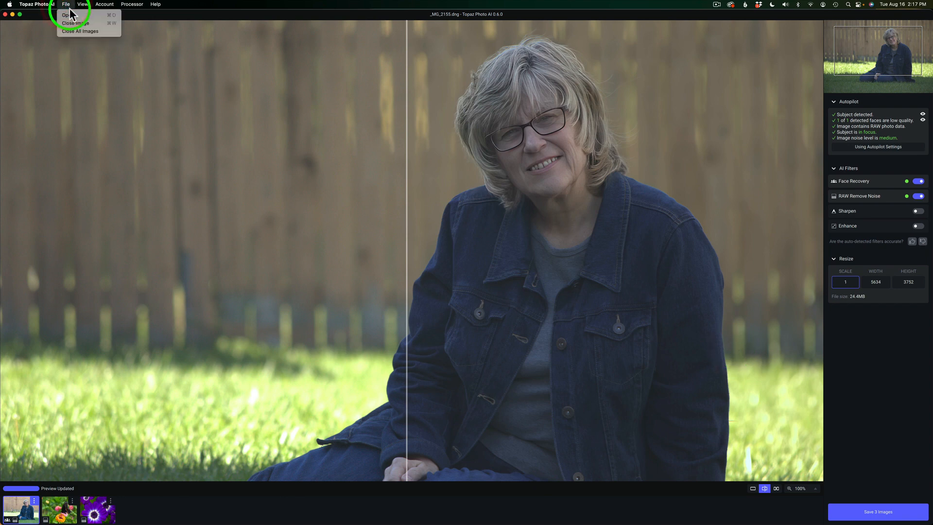
{"action": "left_click", "coordinate": [71, 15]}
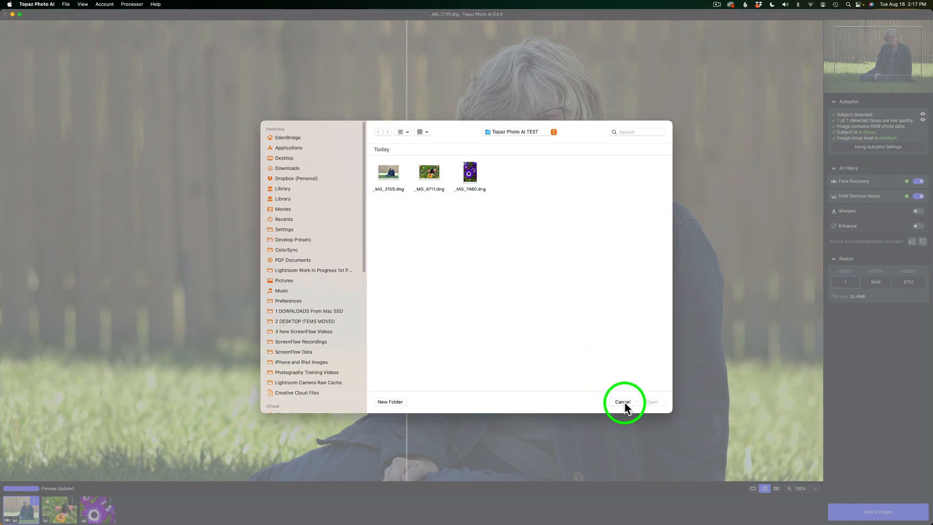
{"action": "left_click", "coordinate": [623, 402]}
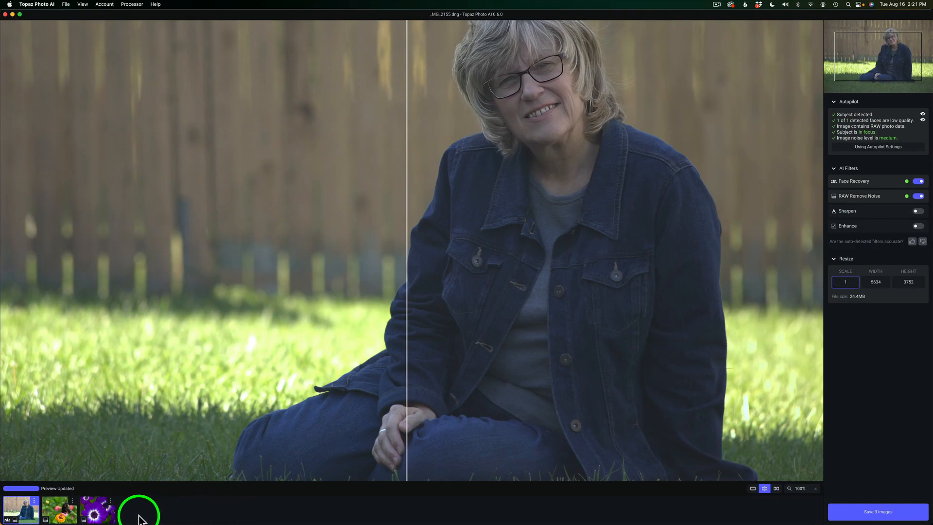
{"action": "mouse_move", "coordinate": [25, 519]}
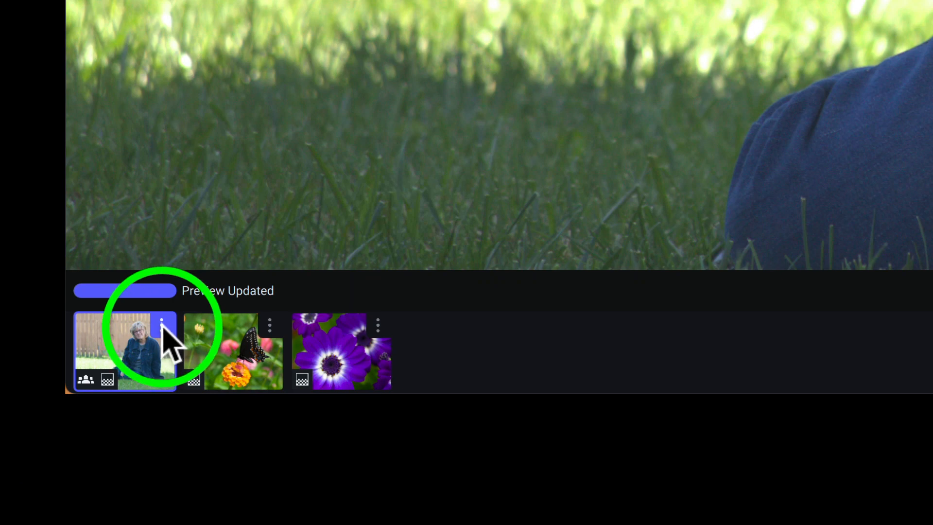
{"action": "left_click", "coordinate": [162, 325]}
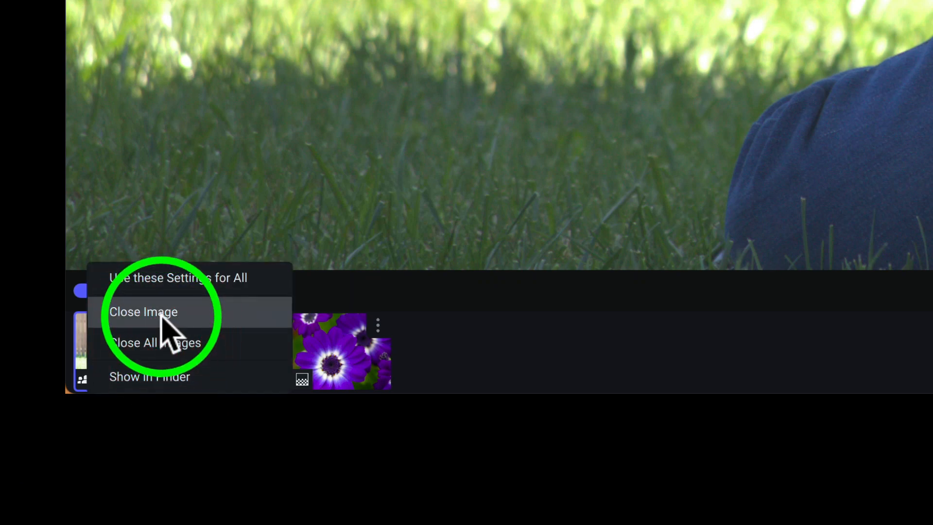
{"action": "left_click", "coordinate": [457, 363]}
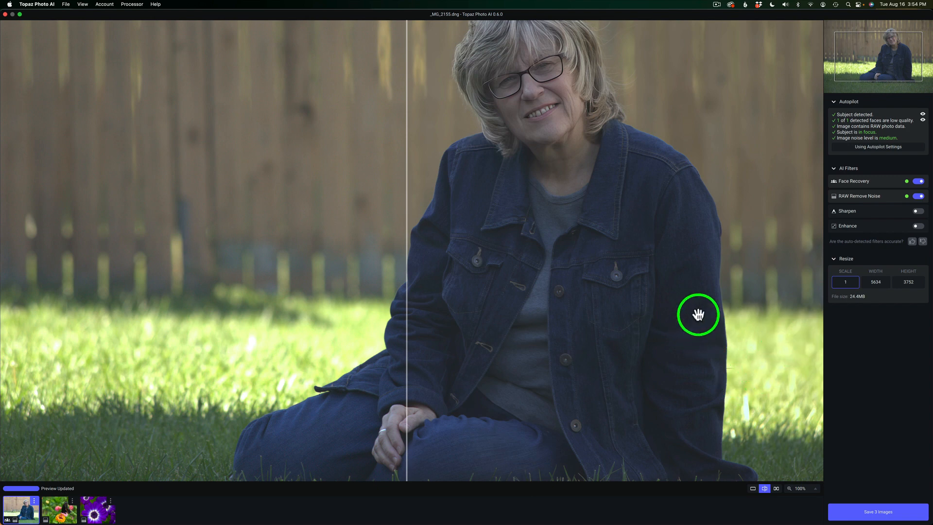
- Bring the woman's face into view in the portrait and set the Face Recovery strength to 53
{"action": "left_click_drag", "start_coordinate": [642, 201], "coordinate": [646, 306]}
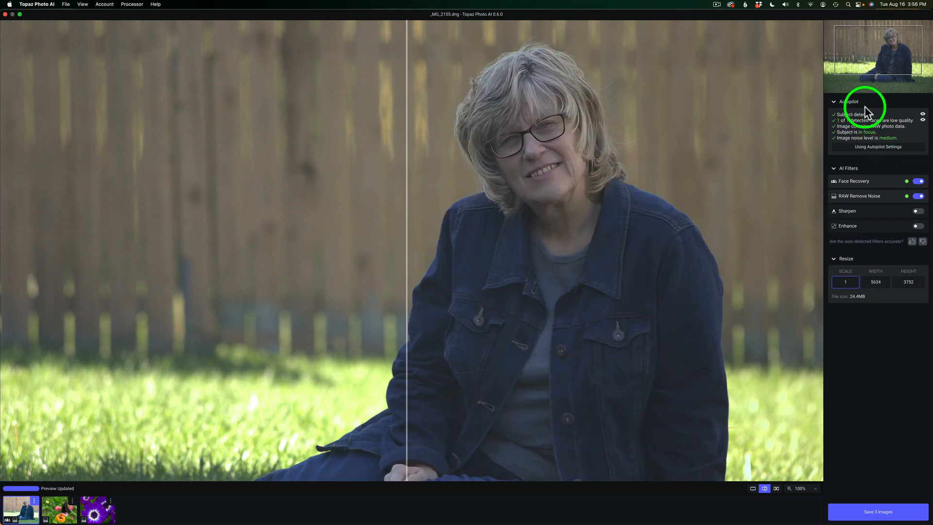
{"action": "mouse_move", "coordinate": [865, 114]}
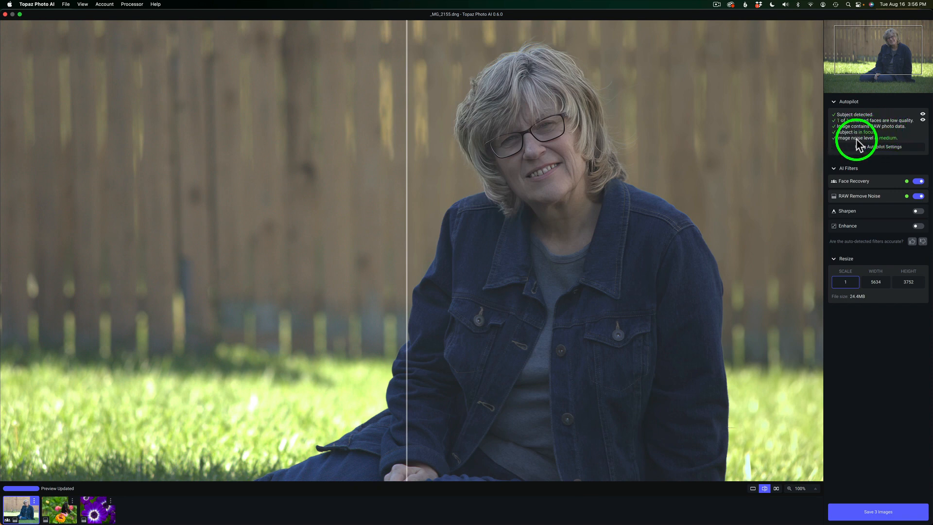
{"action": "left_click", "coordinate": [873, 187]}
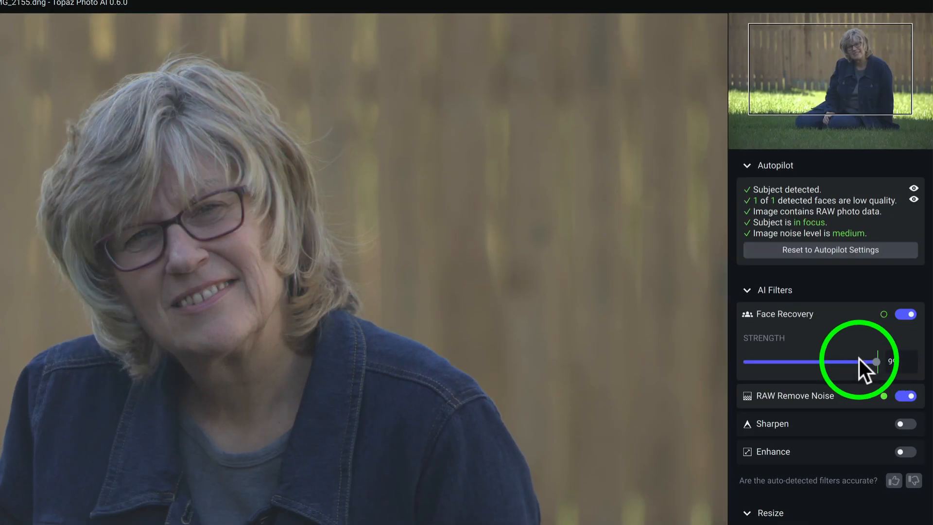
{"action": "left_click_drag", "start_coordinate": [859, 359], "coordinate": [809, 358]}
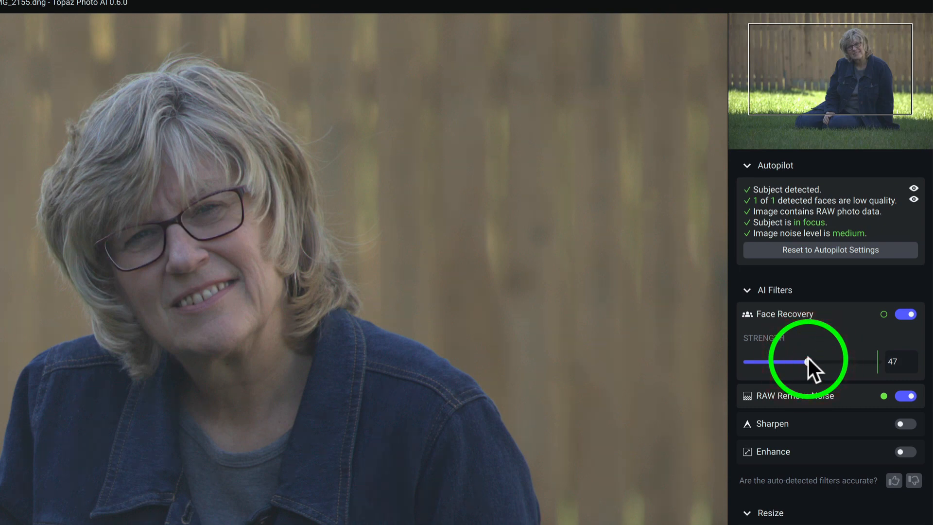
{"action": "left_click_drag", "start_coordinate": [808, 358], "coordinate": [815, 358]}
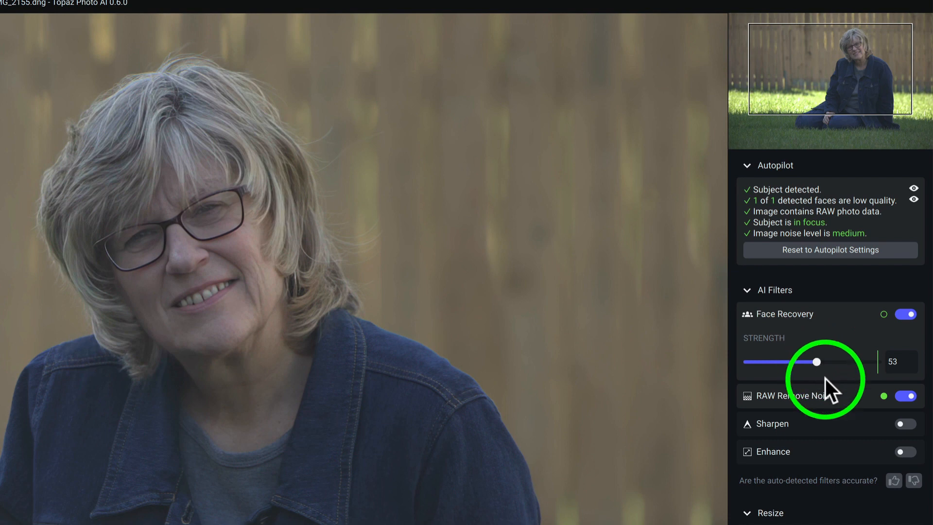
- Try the Sharpen filter on the portrait and switch it off again
{"action": "left_click", "coordinate": [825, 428]}
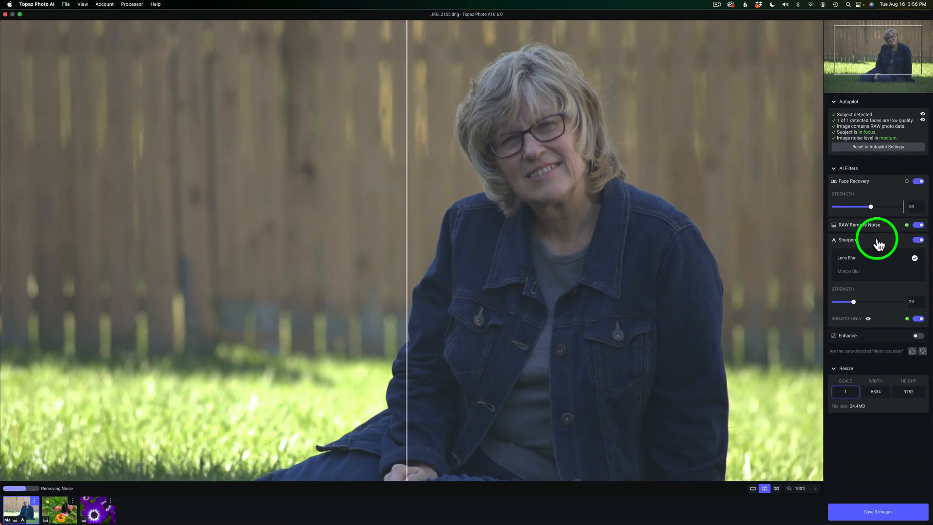
{"action": "left_click", "coordinate": [918, 240]}
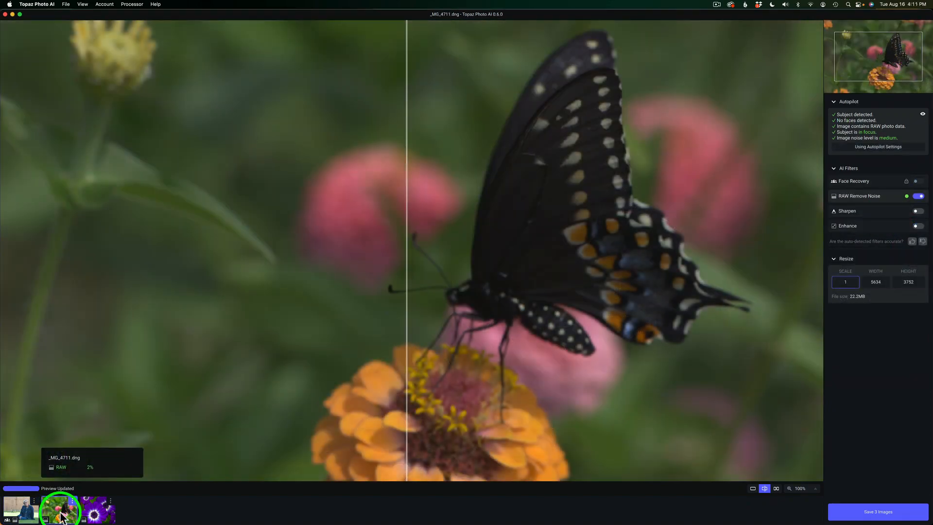
- On the butterfly photo _MG_4711.dng, enable Sharpen, compare Motion Blur with Lens Blur, and keep Lens Blur
{"action": "left_click", "coordinate": [923, 114]}
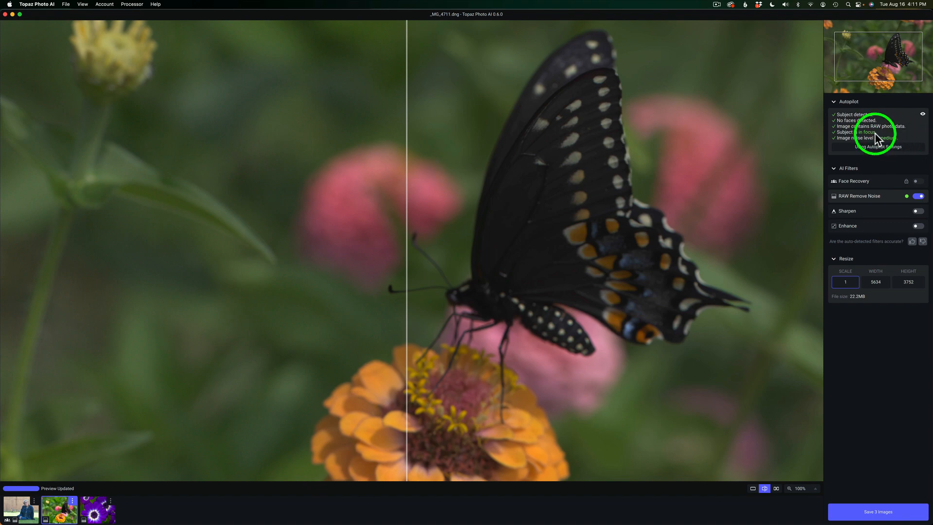
{"action": "left_click", "coordinate": [884, 217]}
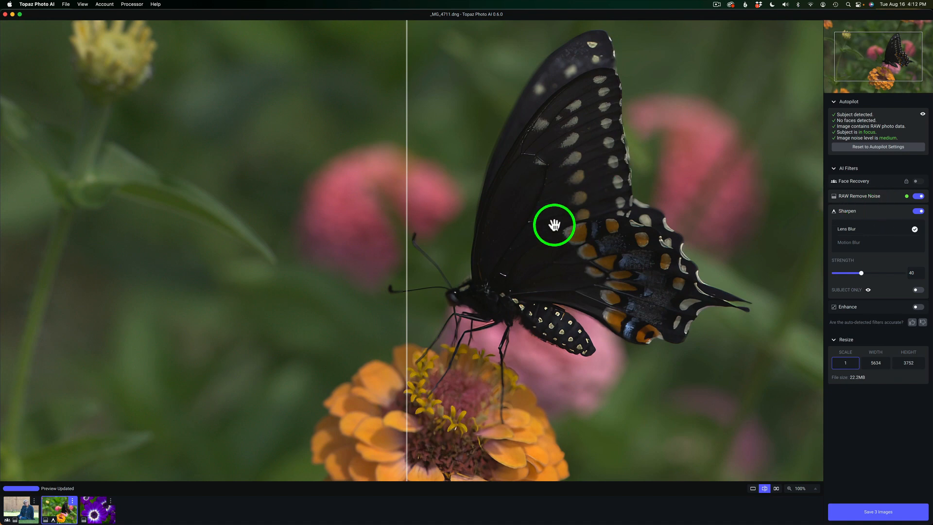
{"action": "left_click", "coordinate": [851, 241]}
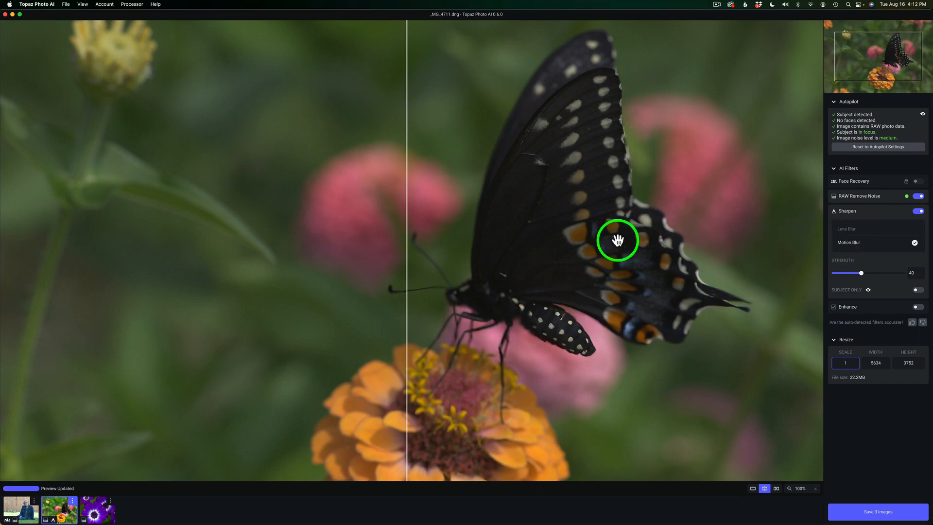
{"action": "left_click", "coordinate": [862, 229]}
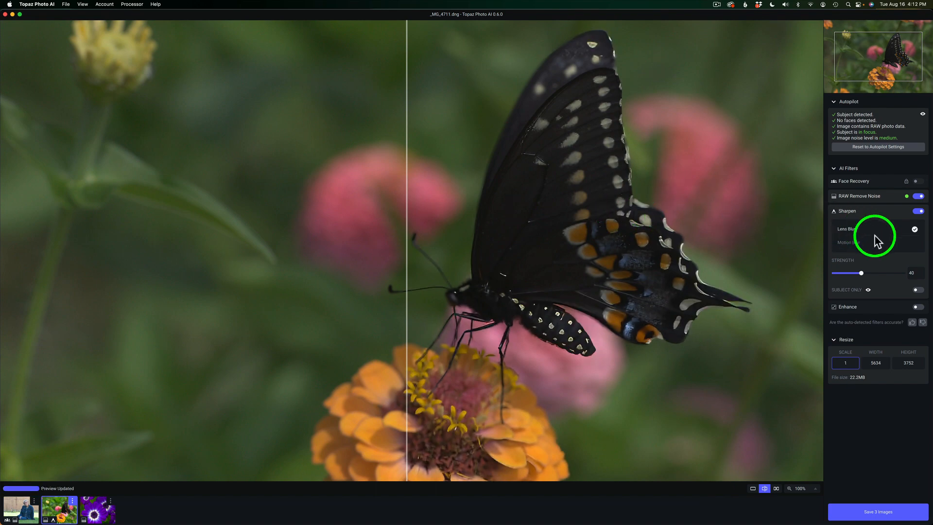
- Try a Lens Blur strength of 66, settle on 40, and limit the sharpening to the subject only
{"action": "left_click_drag", "start_coordinate": [862, 272], "coordinate": [879, 273]}
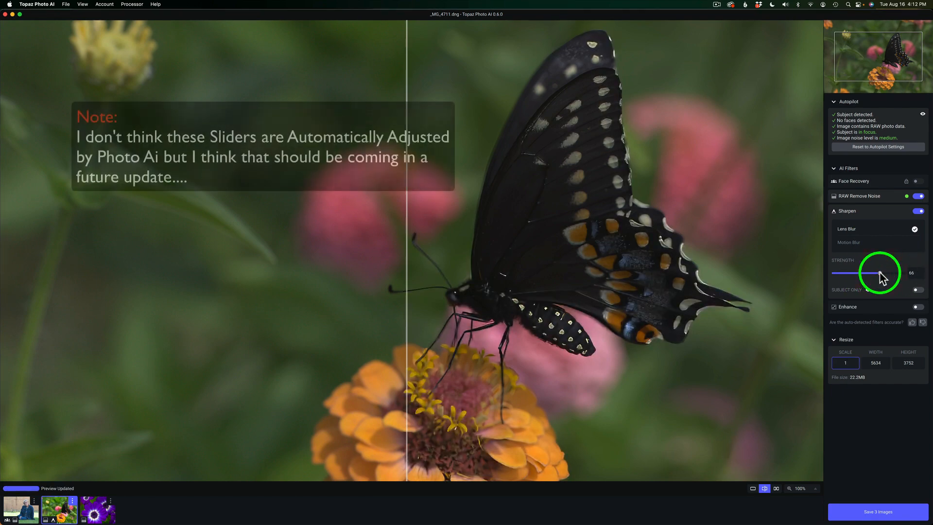
{"action": "left_click_drag", "start_coordinate": [880, 274], "coordinate": [861, 279]}
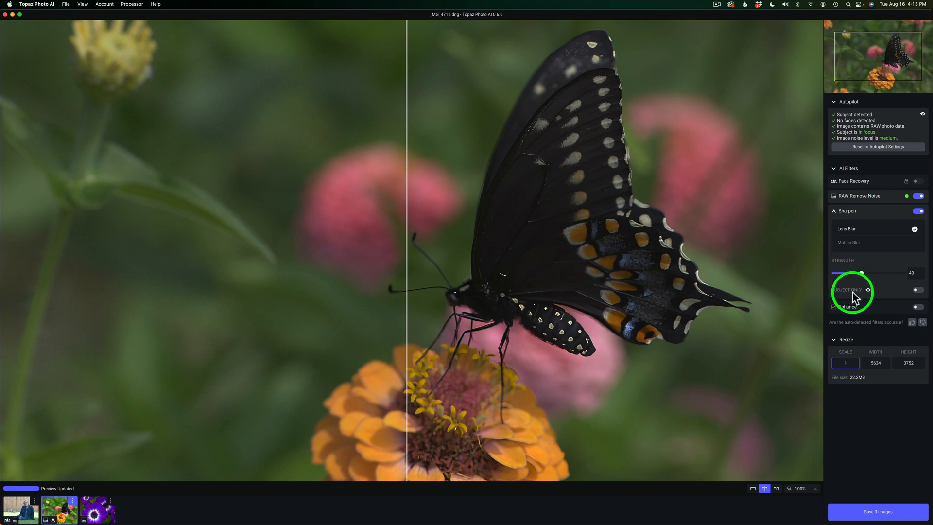
{"action": "mouse_move", "coordinate": [869, 291]}
{"action": "left_click", "coordinate": [917, 290]}
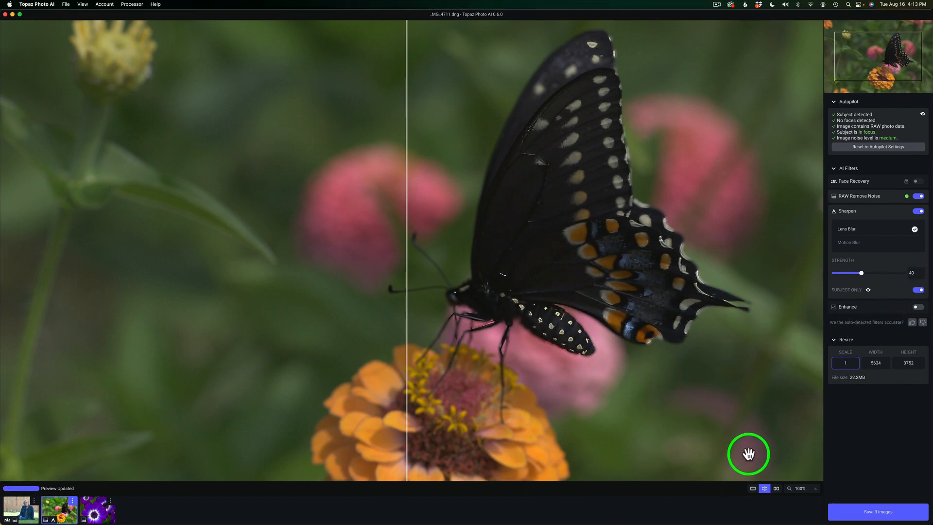
- Examine the butterfly's legs and the orange flower at 200% zoom
{"action": "left_click", "coordinate": [800, 488]}
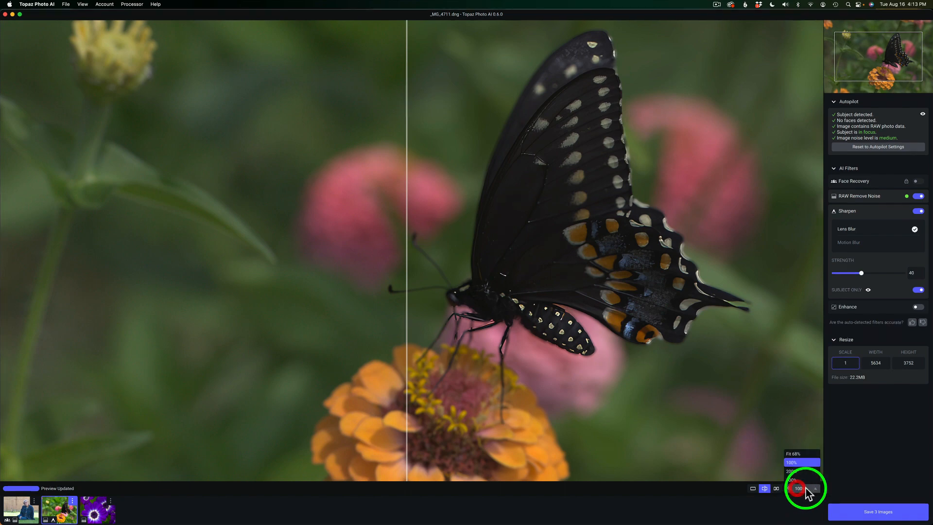
{"action": "left_click", "coordinate": [797, 469]}
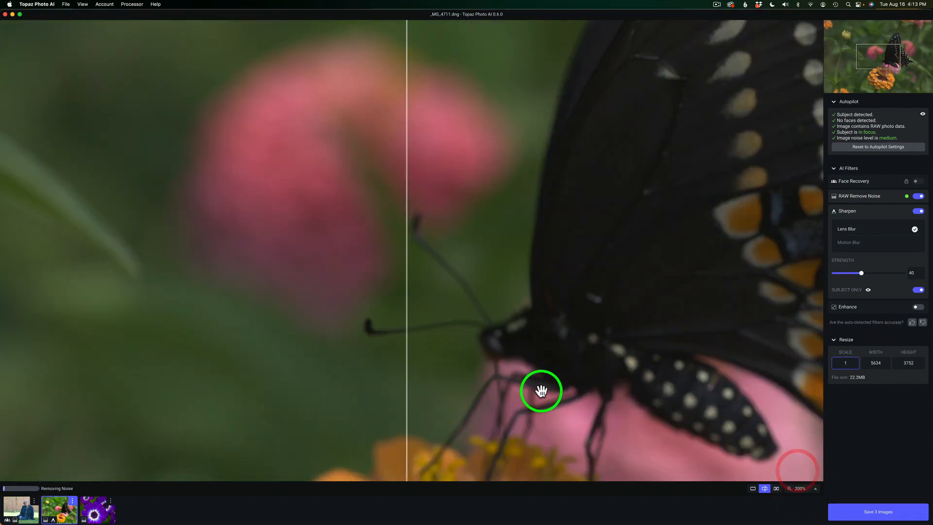
{"action": "mouse_move", "coordinate": [541, 391]}
{"action": "left_mouse_down"}
{"action": "mouse_move", "coordinate": [587, 185]}
{"action": "mouse_move", "coordinate": [593, 196]}
{"action": "left_mouse_up"}
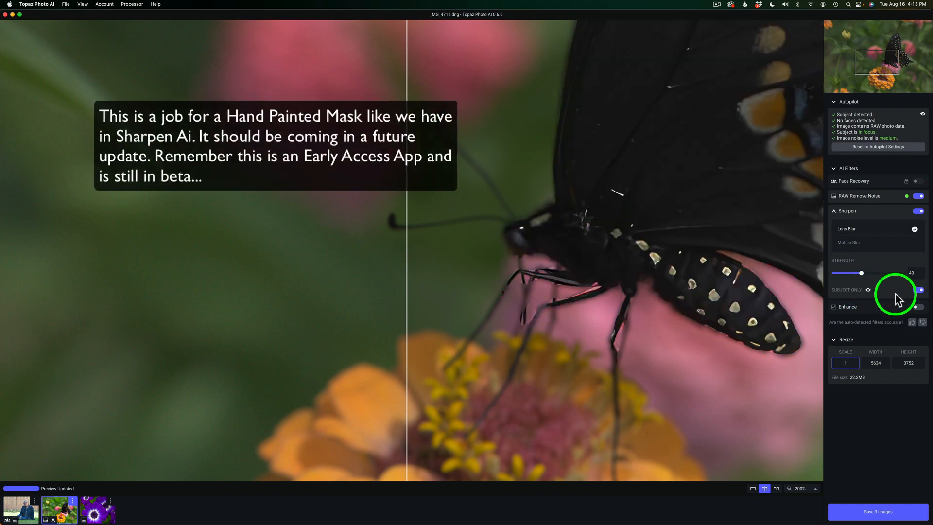
- Turn off Subject Only so the sharpening covers the whole butterfly photo, and change the preview's zoom level
{"action": "left_click", "coordinate": [918, 290]}
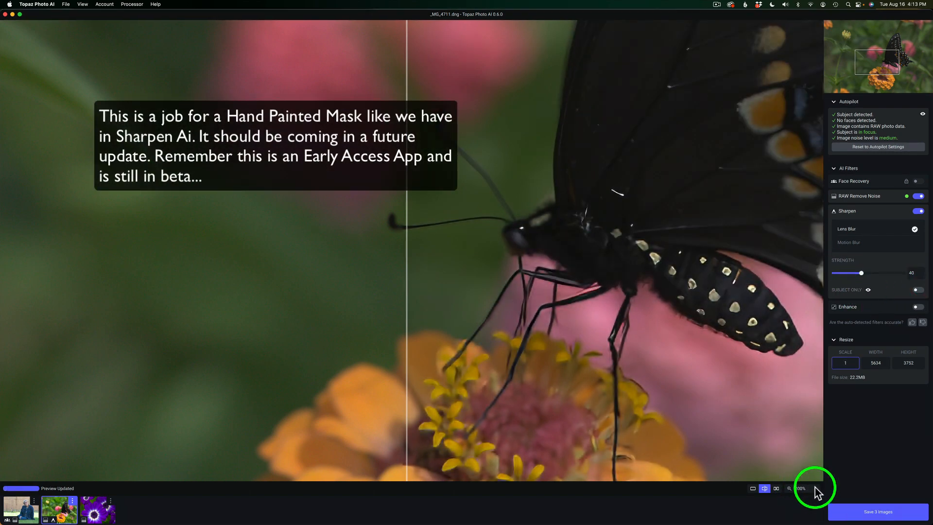
{"action": "left_click", "coordinate": [818, 491]}
{"action": "left_click", "coordinate": [803, 463]}
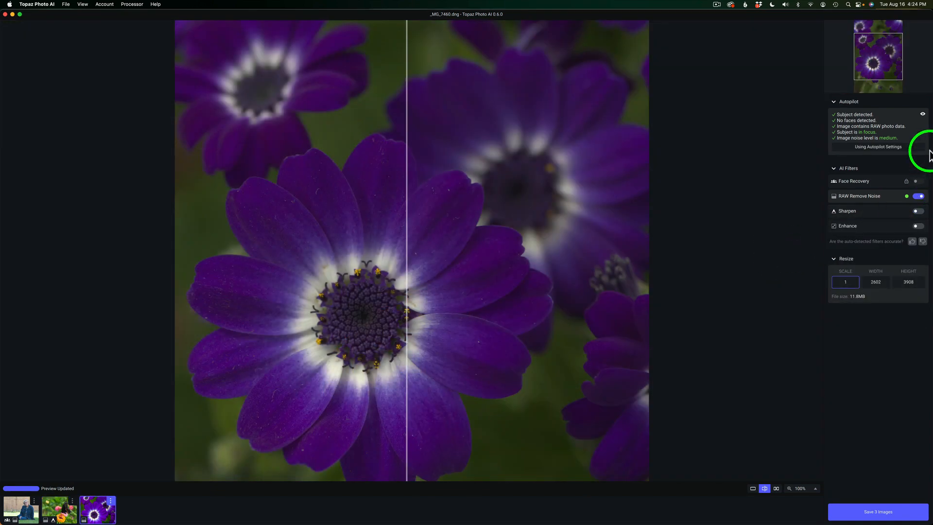
- Enable Sharpen on the purple flower photo _MG_7460.dng and compare before and after across the main bloom with the split preview
{"action": "mouse_move", "coordinate": [922, 115]}
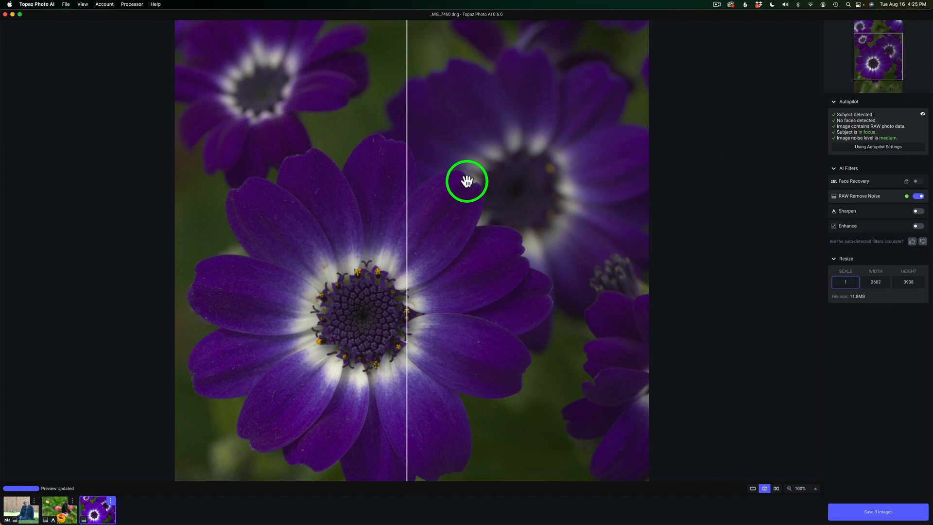
{"action": "left_click_drag", "start_coordinate": [406, 205], "coordinate": [295, 186]}
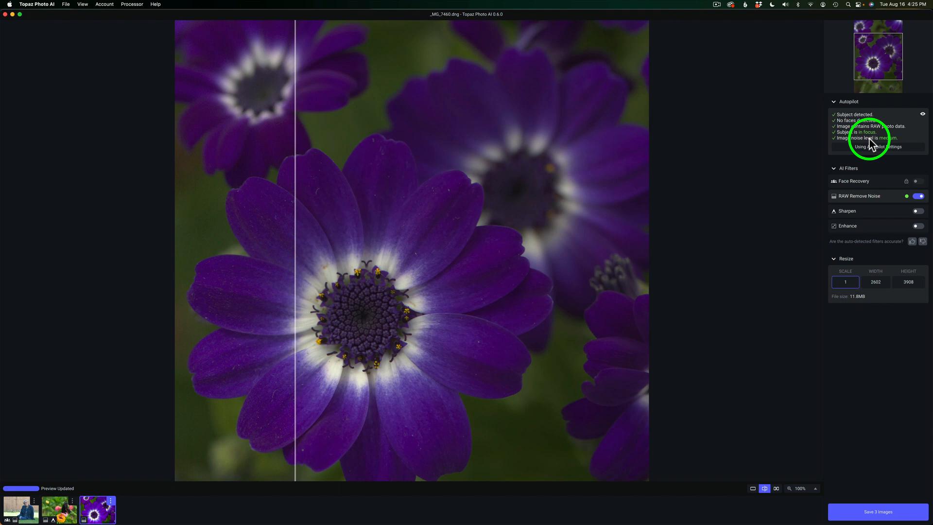
{"action": "left_click", "coordinate": [884, 214]}
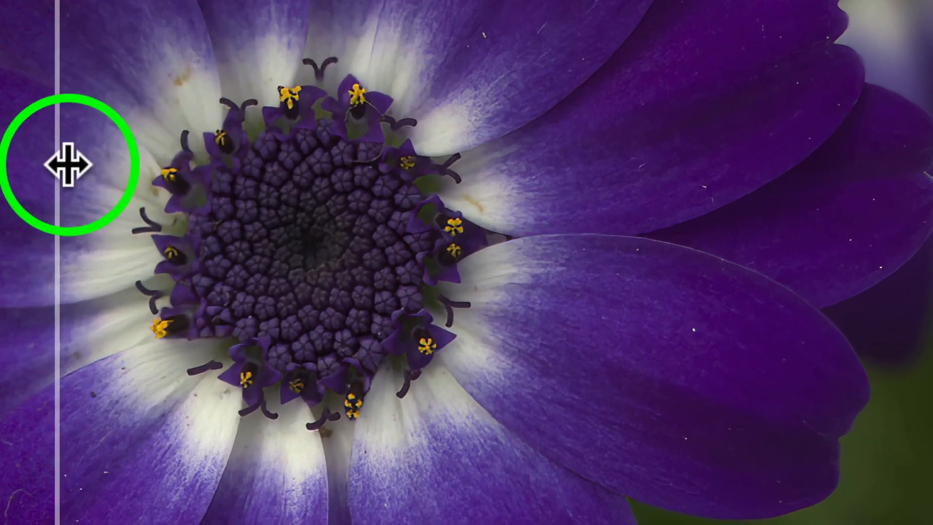
{"action": "left_click_drag", "start_coordinate": [68, 164], "coordinate": [47, 212]}
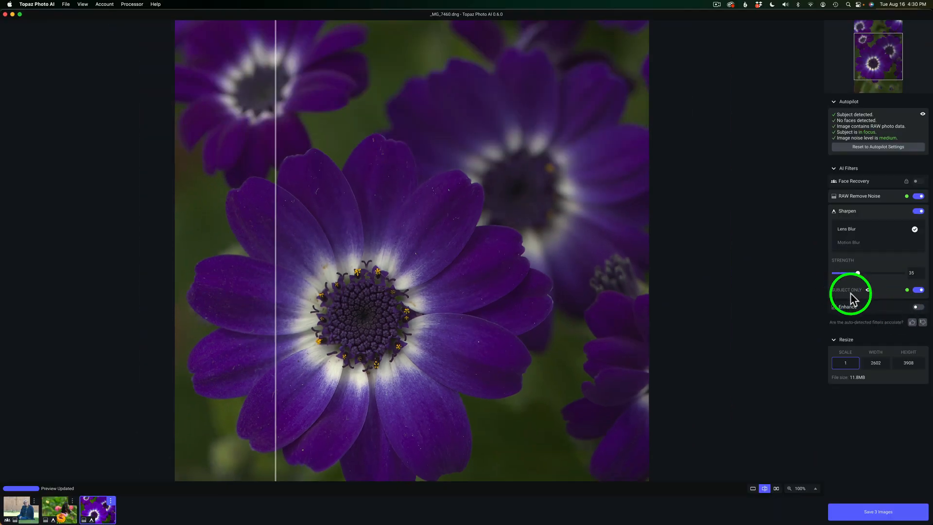
- Inspect the purple flower's subject mask and compare the sharpening with Subject Only switched off and on again
{"action": "left_click", "coordinate": [868, 291]}
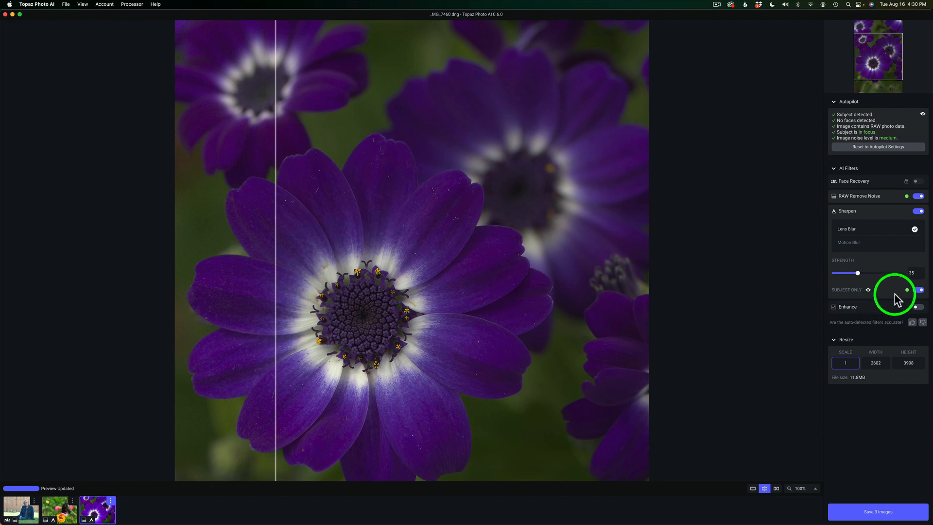
{"action": "left_click", "coordinate": [918, 290]}
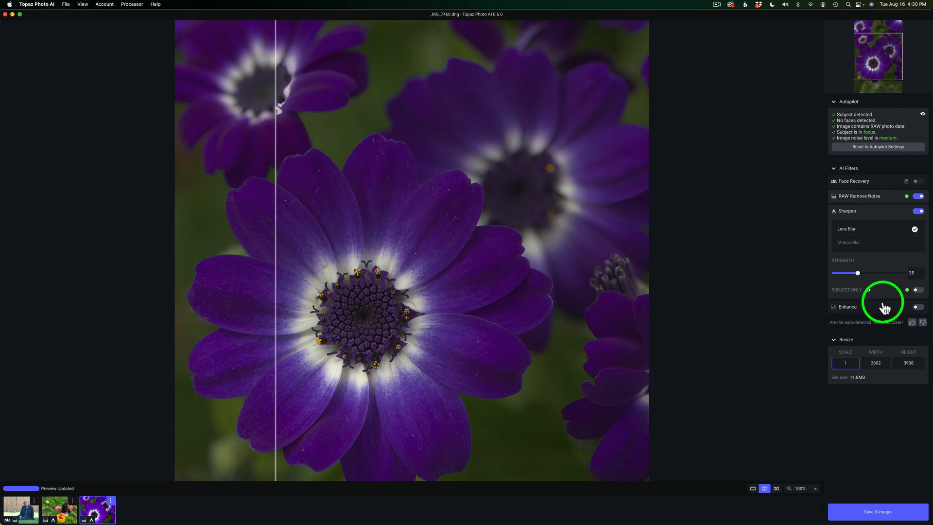
{"action": "left_click", "coordinate": [917, 290]}
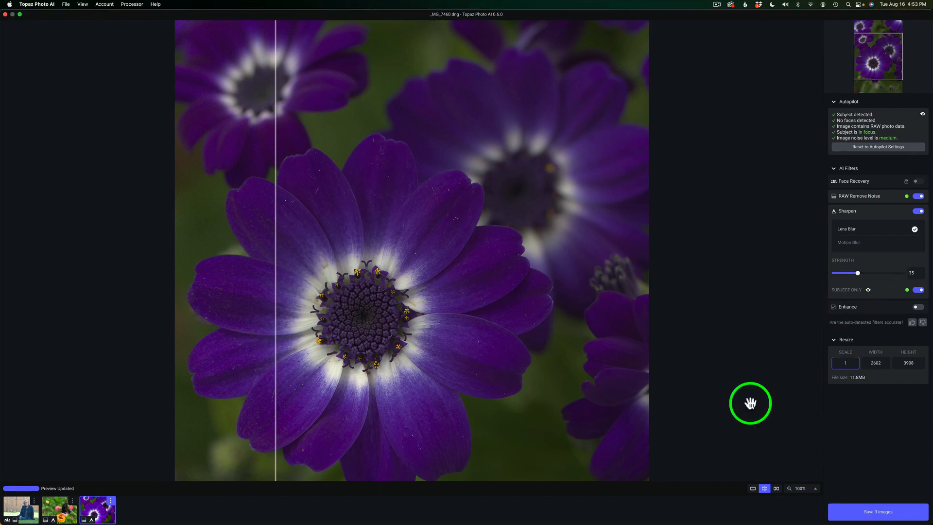
- Save all three enhanced photos in DNG format to their original folder
{"action": "left_click", "coordinate": [881, 512]}
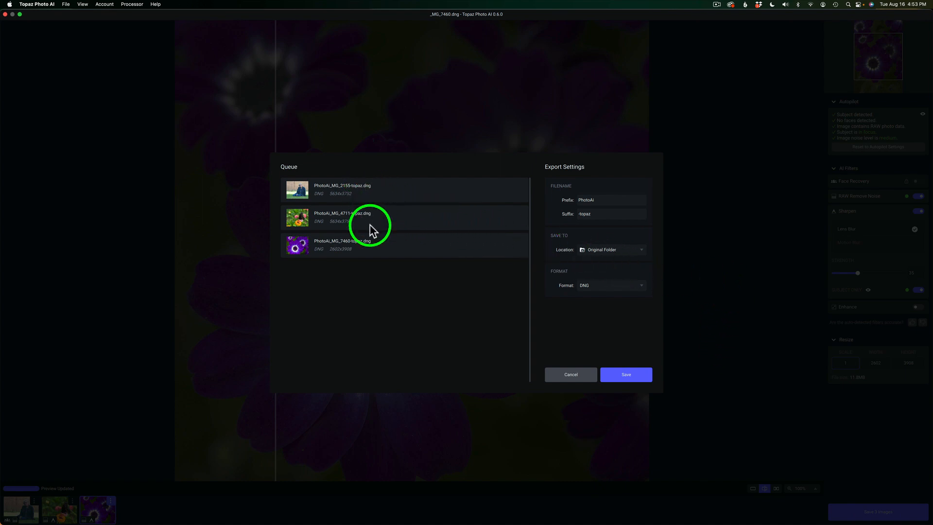
{"action": "left_click", "coordinate": [640, 285]}
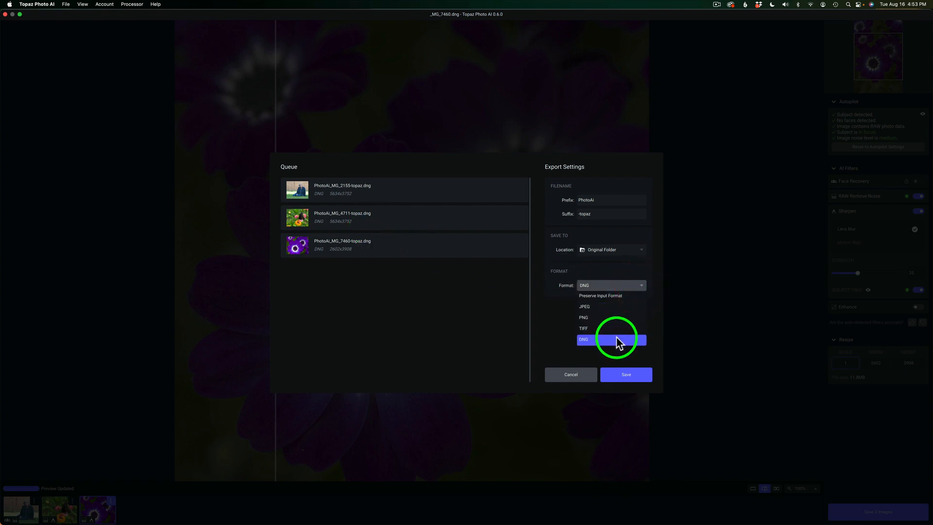
{"action": "left_click", "coordinate": [610, 339]}
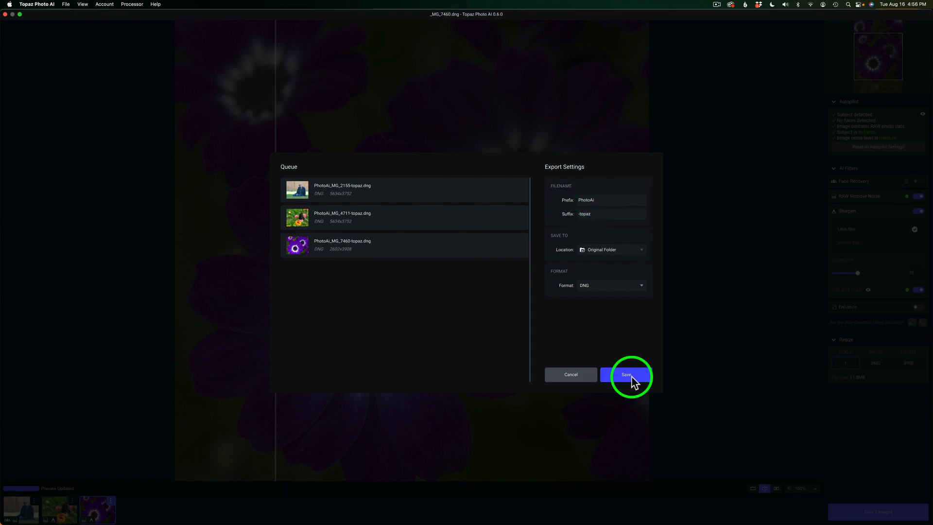
{"action": "left_click", "coordinate": [631, 376]}
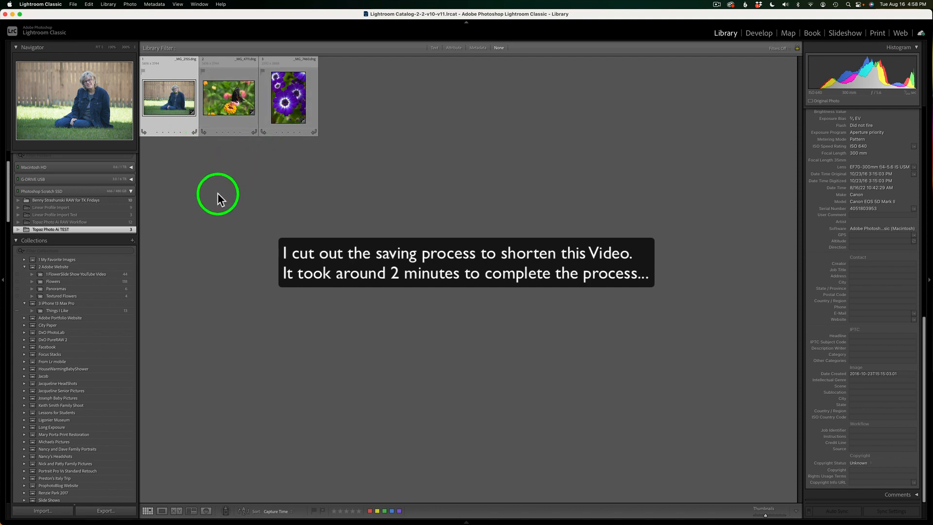
- In Lightroom Classic, synchronize the Topaz Photo Ai TEST folder to import the new photos, and show that folder in the Library
{"action": "right_click", "coordinate": [111, 230]}
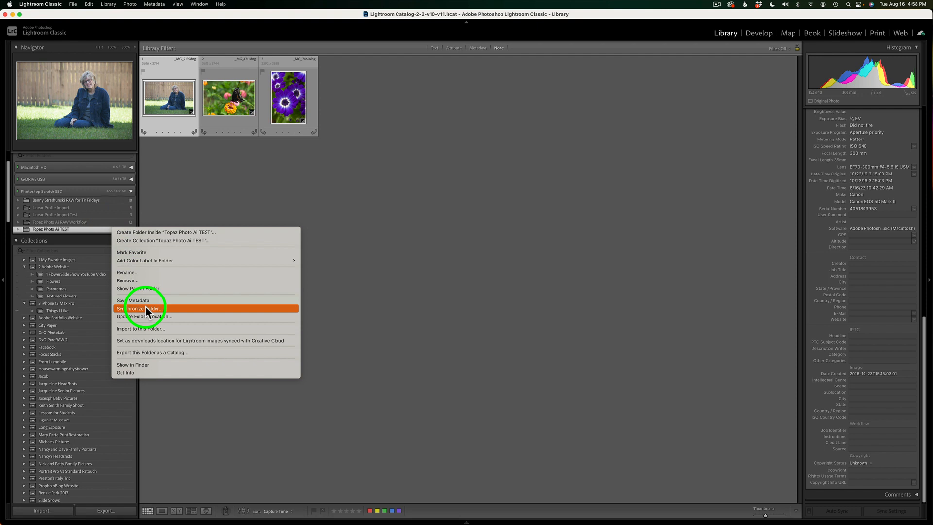
{"action": "left_click", "coordinate": [145, 309]}
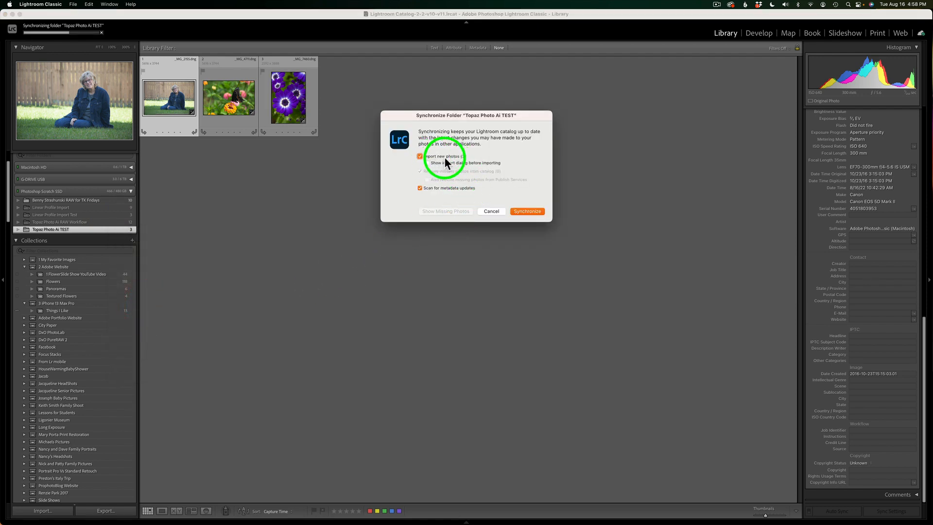
{"action": "left_click", "coordinate": [526, 211]}
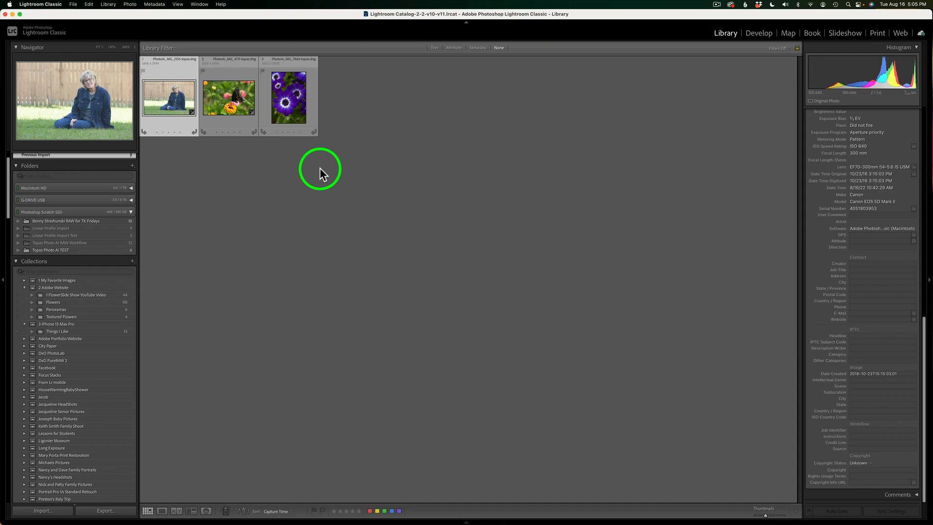
{"action": "right_click", "coordinate": [180, 104]}
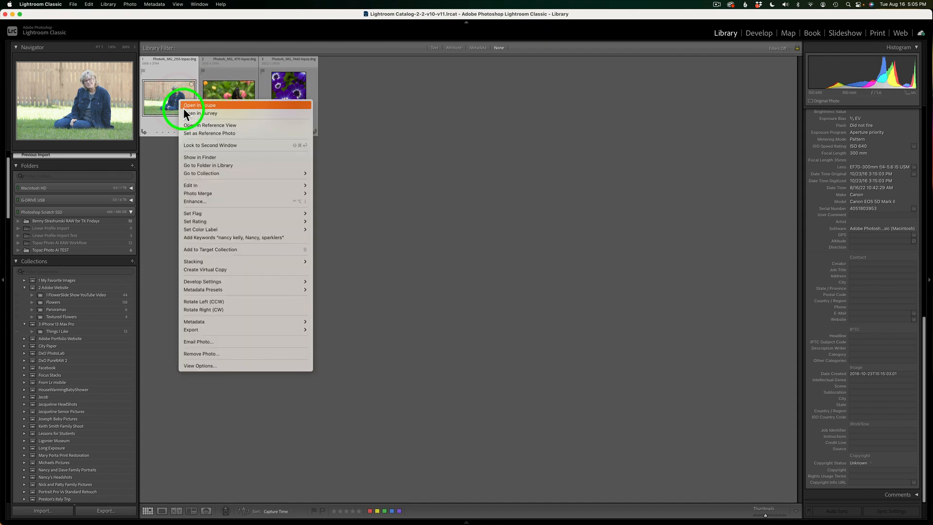
{"action": "left_click", "coordinate": [217, 165]}
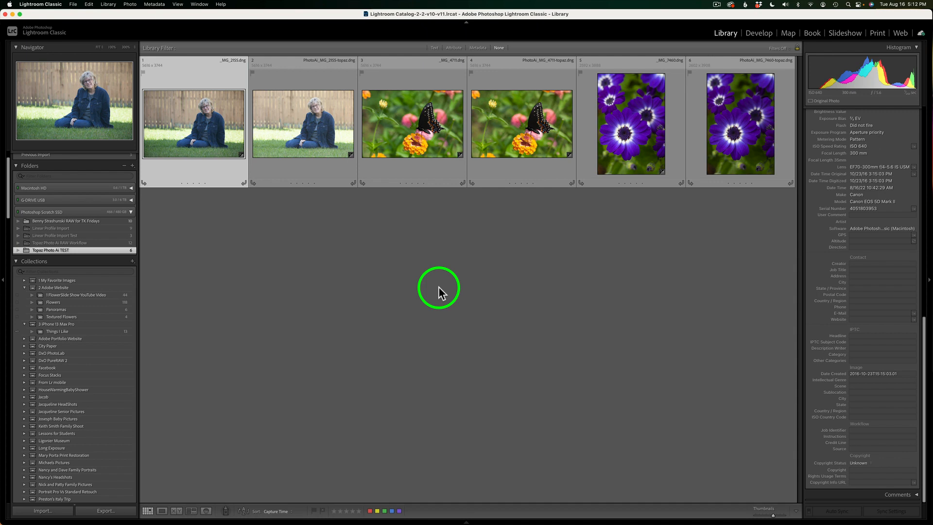
- Compare the original and Topaz versions of the portrait, butterfly and purple flower photos side by side at closer zoom
{"action": "left_click", "coordinate": [216, 133]}
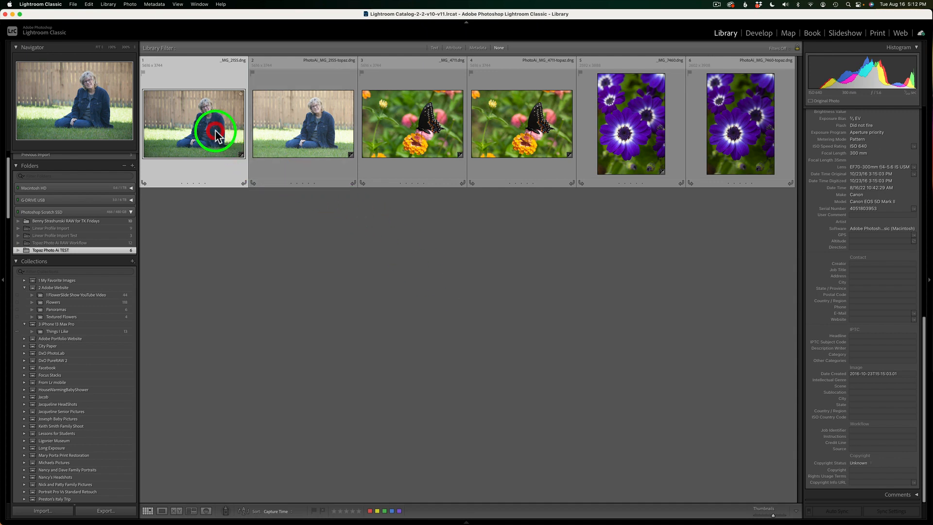
{"action": "left_click", "coordinate": [177, 511]}
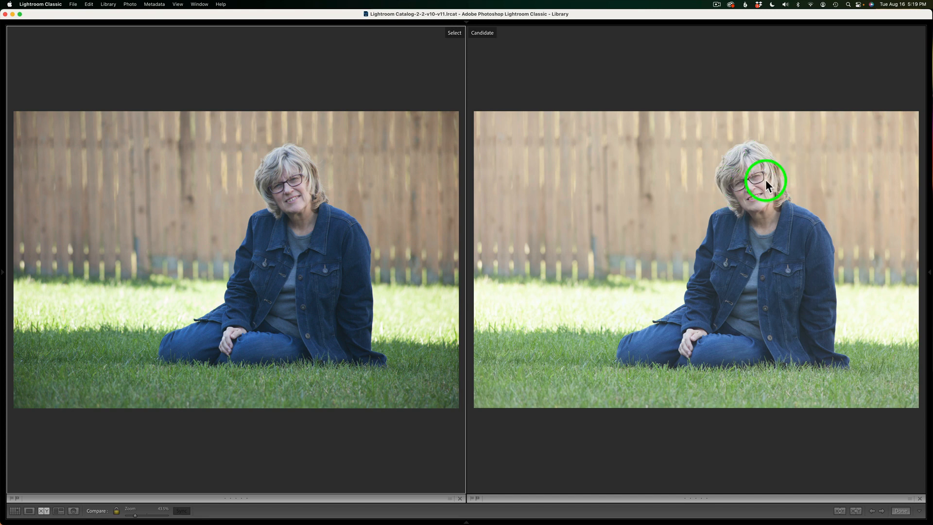
{"action": "left_click", "coordinate": [295, 193]}
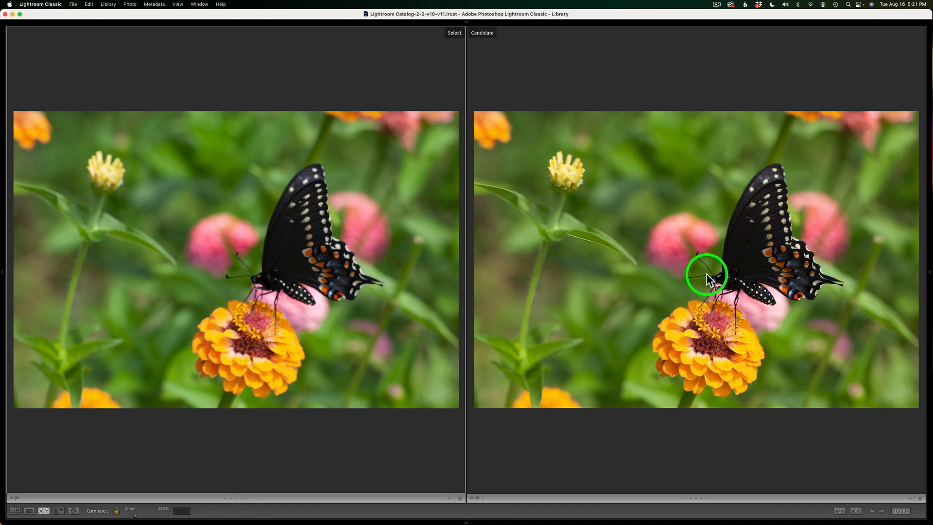
{"action": "left_click", "coordinate": [300, 250]}
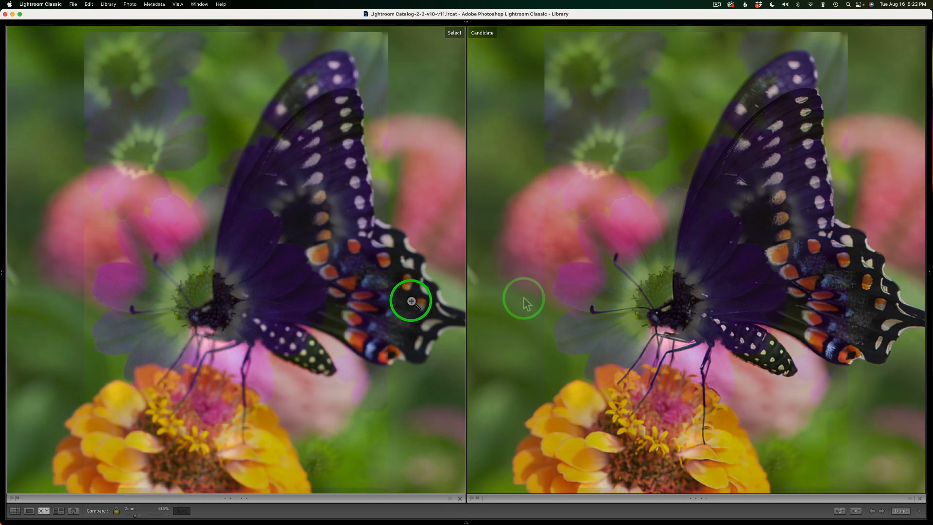
{"action": "left_click", "coordinate": [410, 300]}
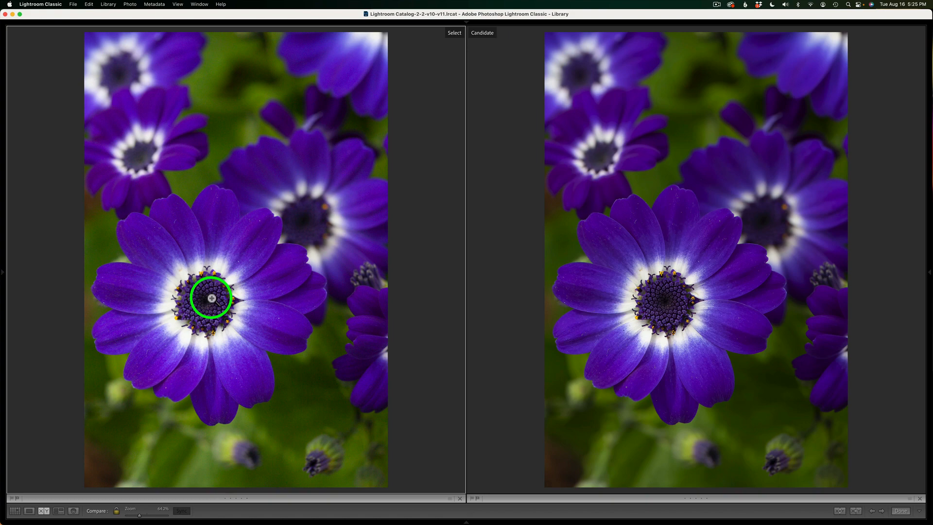
{"action": "left_click", "coordinate": [211, 298]}
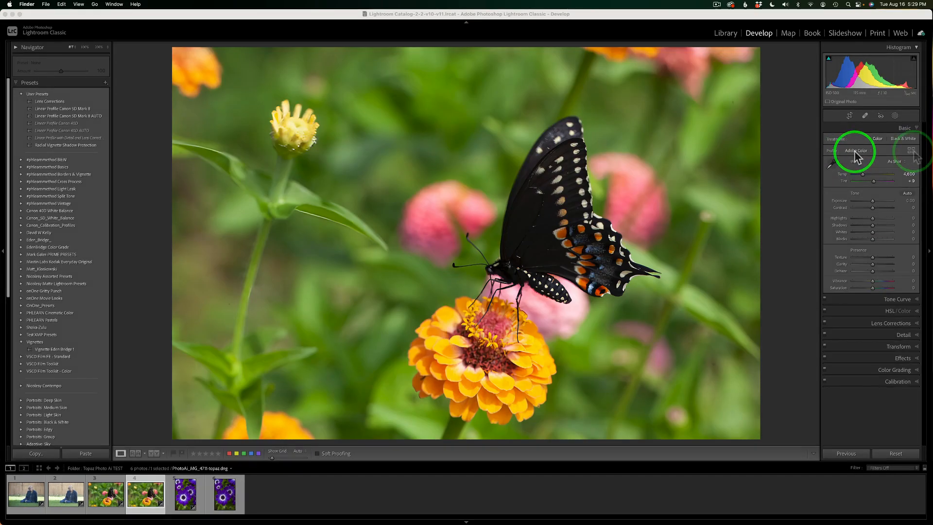
- Apply the Linear-Canon EOS 5D Mark II profile to PhotoAi_MG_4711-topaz.dng and auto-adjust its tone
{"action": "left_click", "coordinate": [912, 155]}
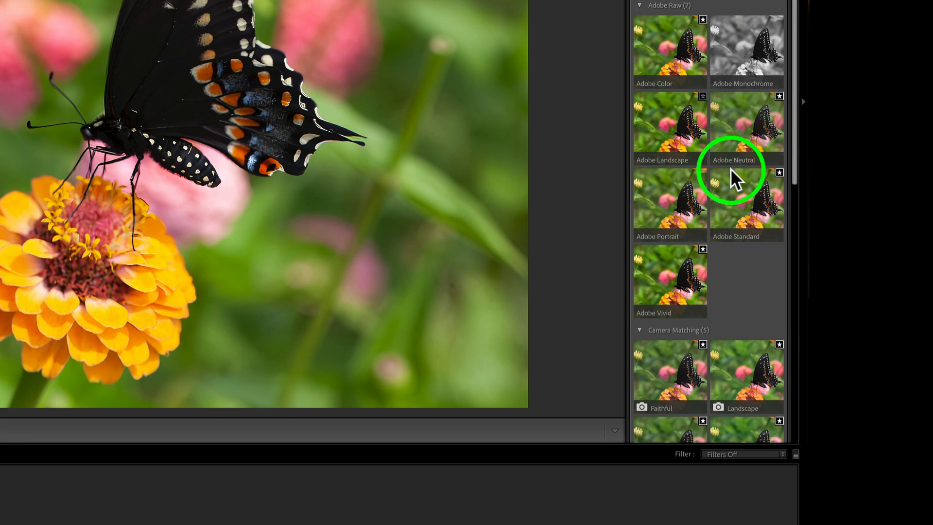
{"action": "scroll", "coordinate": [731, 180], "scroll_direction": "down", "scroll_amount": 1}
{"action": "scroll", "coordinate": [764, 202], "scroll_direction": "down", "scroll_amount": 5}
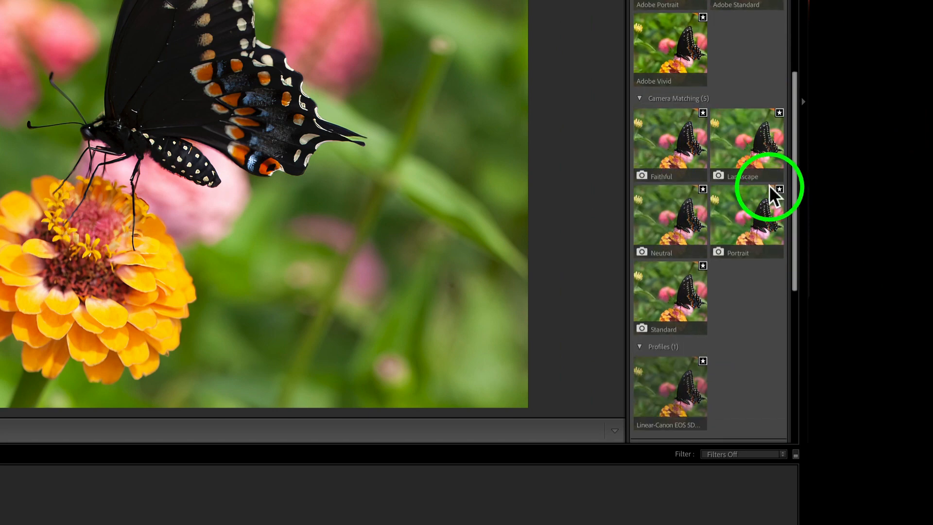
{"action": "scroll", "coordinate": [729, 175], "scroll_direction": "down", "scroll_amount": 2}
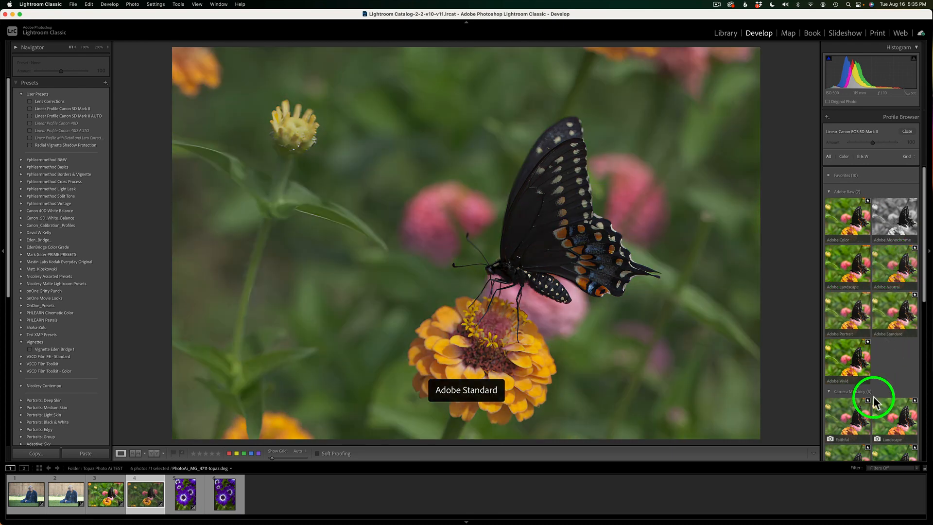
{"action": "scroll", "coordinate": [885, 379], "scroll_direction": "down", "scroll_amount": 5}
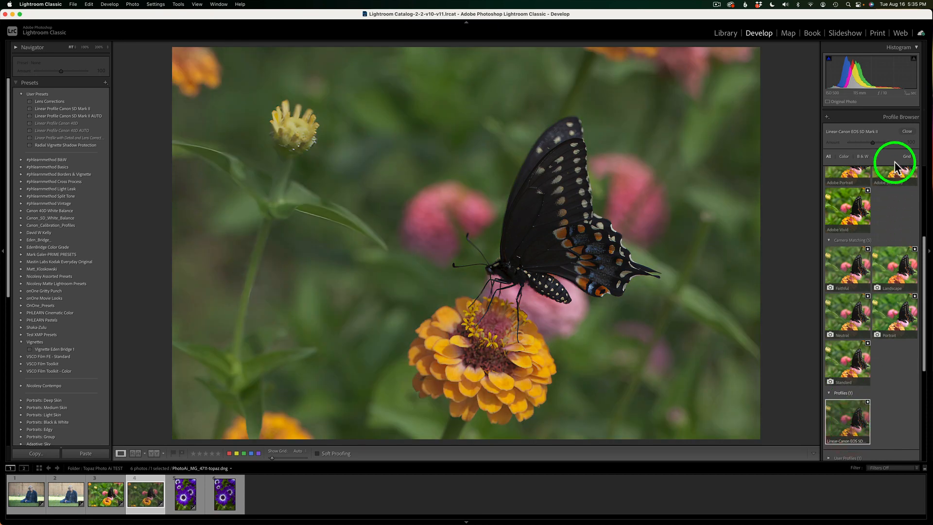
{"action": "left_click", "coordinate": [907, 132]}
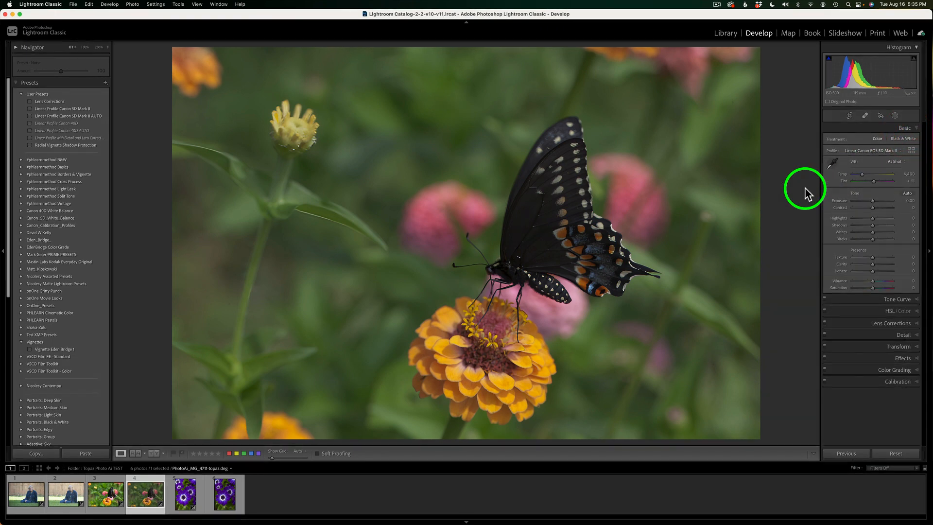
{"action": "left_click", "coordinate": [907, 194]}
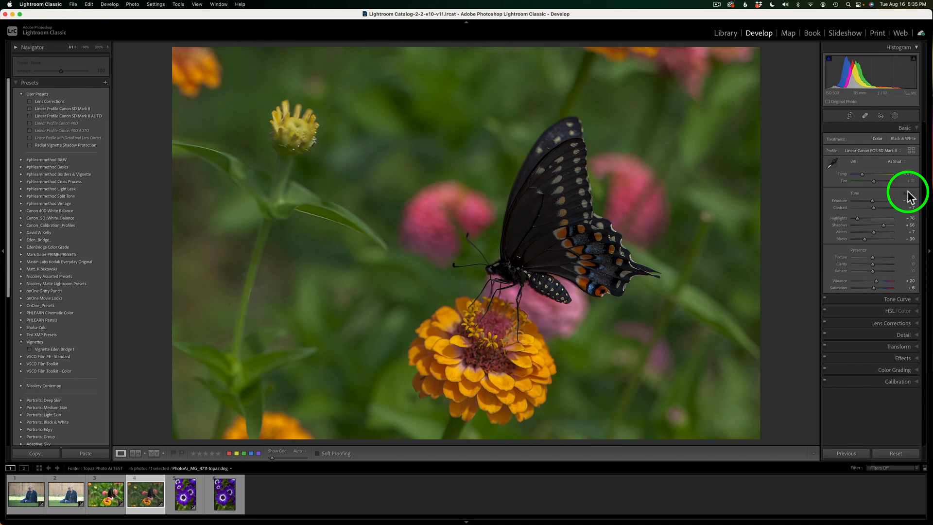